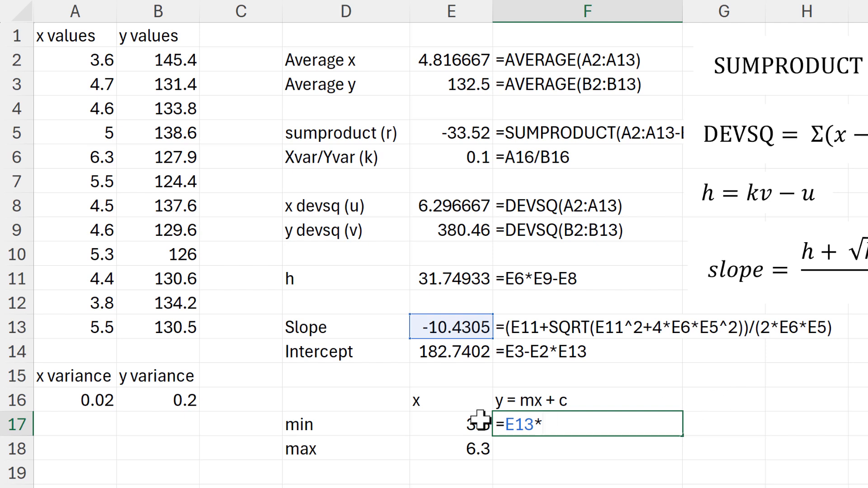
- Complete the predicted y formula for the min row in F17 as =$E$13*E17+$E$14, with absolute slope and intercept references
left_click(461, 424)
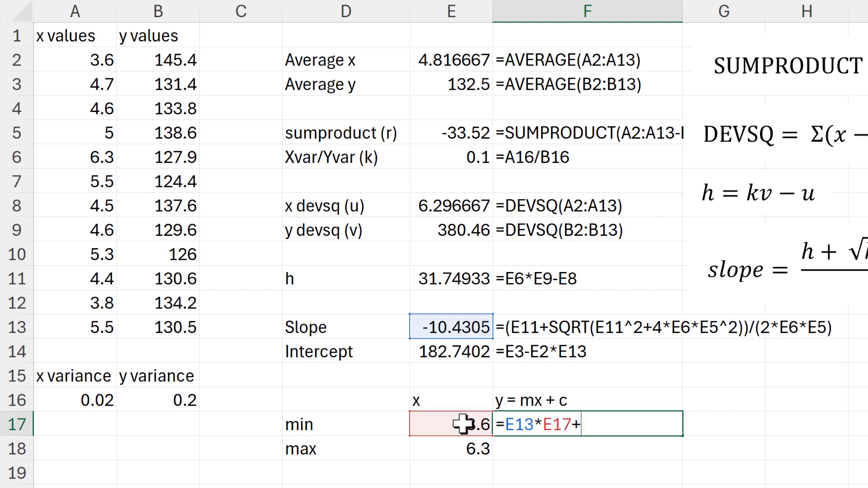
left_click(455, 355)
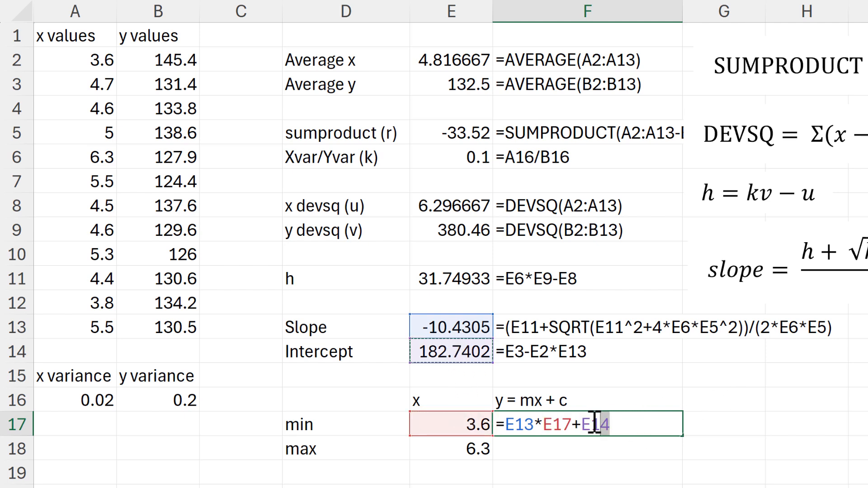
left_click_drag(595, 425, 505, 424)
key("F4")
key("F4")
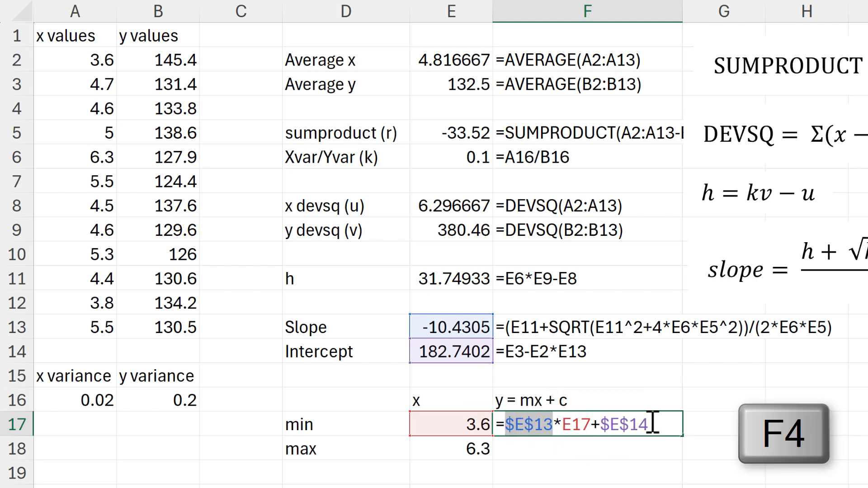
key("Return")
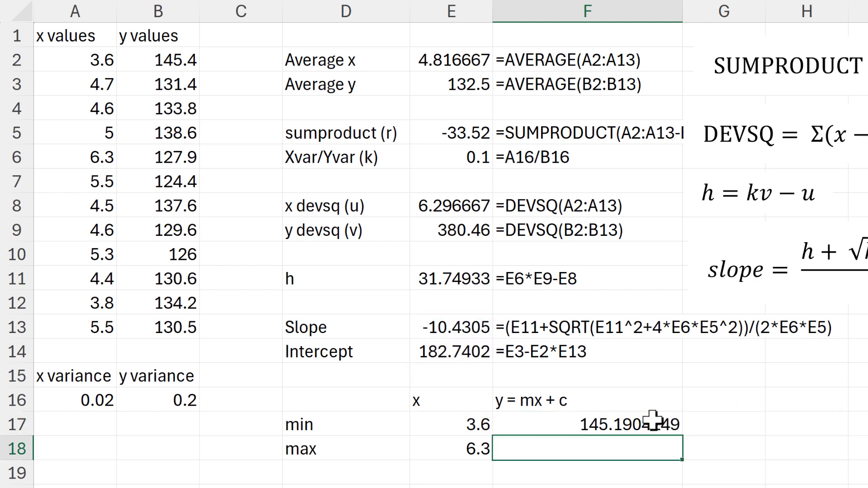
- Fill the min row's predicted y formula down to F18 and check the copied formula's references
left_click(651, 427)
left_click_drag(683, 437, 665, 450)
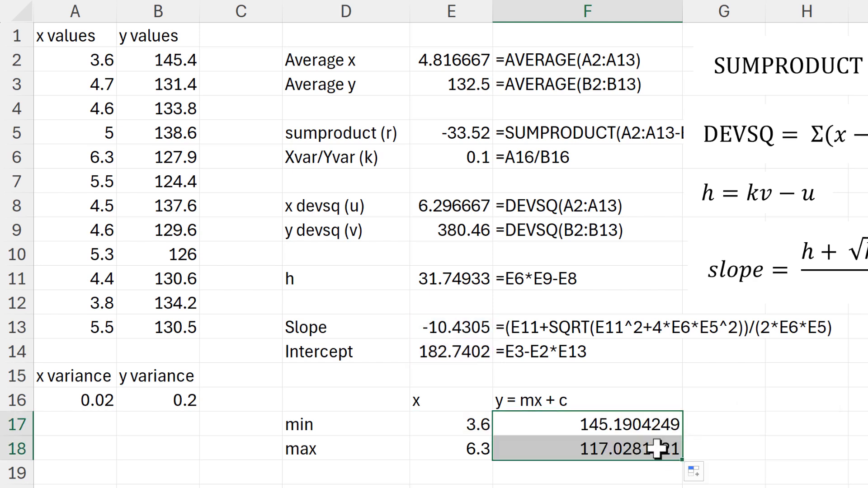
left_click(658, 450)
key("F2")
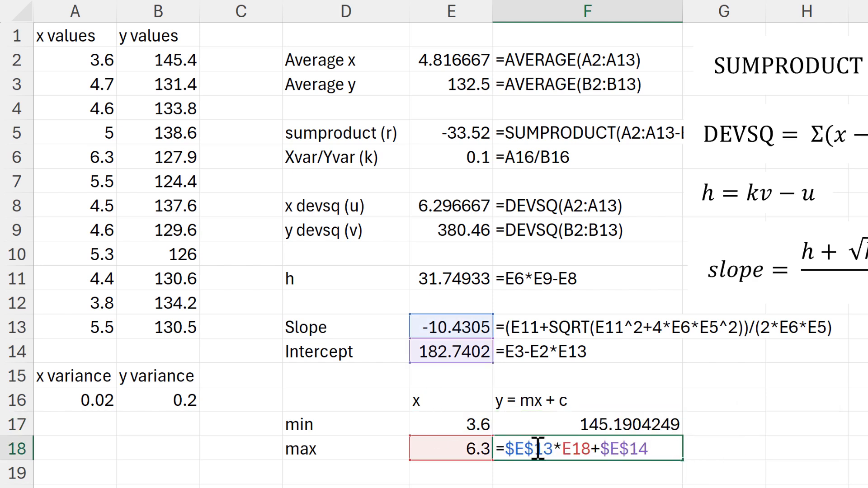
key("Escape")
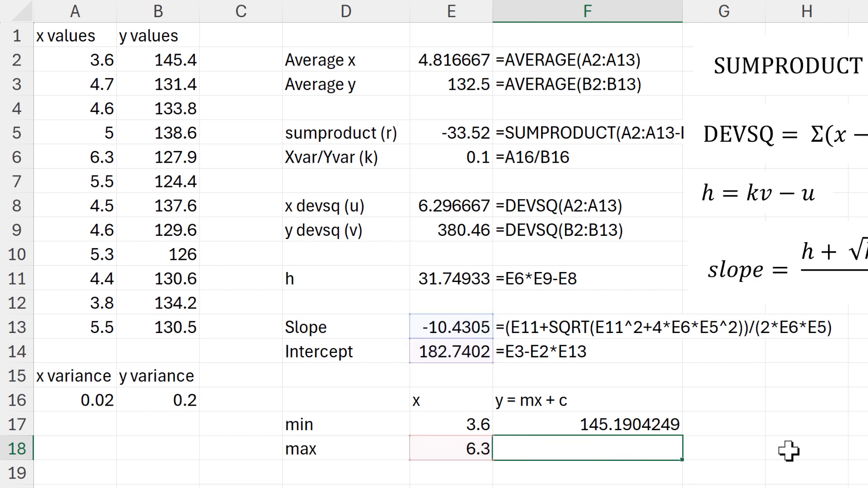
left_click(820, 421)
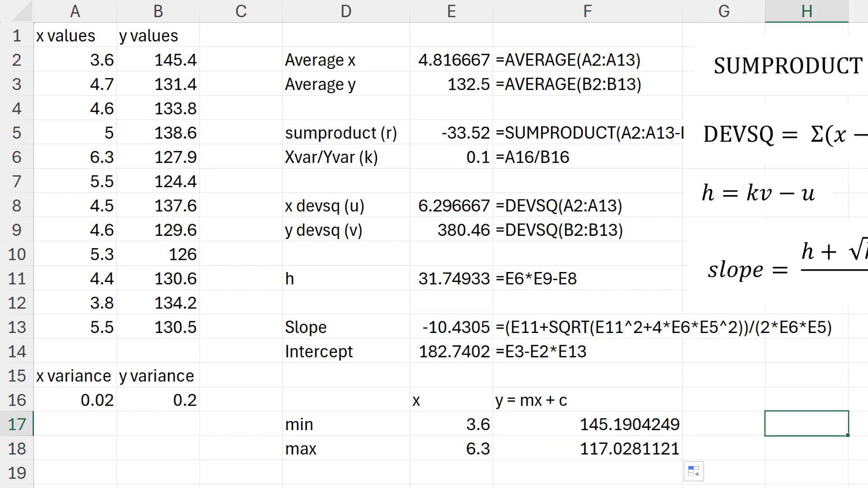
- Move the scatter chart over the calculations beside the data, and review the x and y values with their variances in A16 and B16
left_click_drag(867, 136, 464, 44)
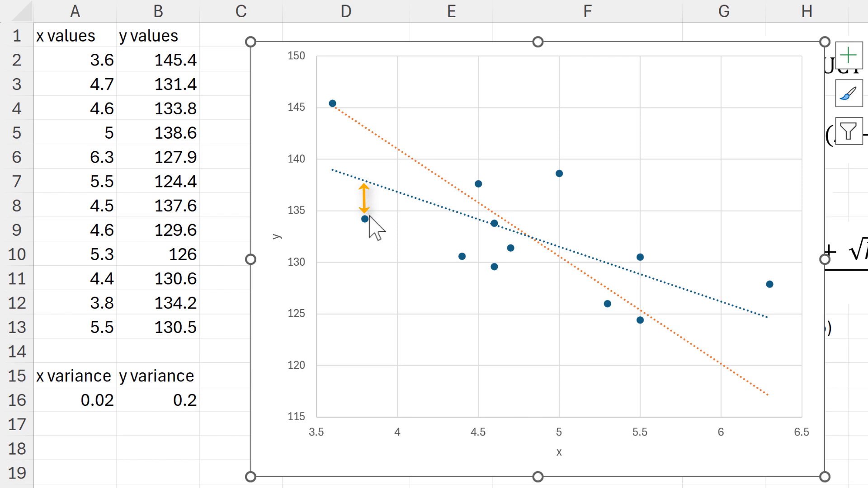
mouse_move(369, 218)
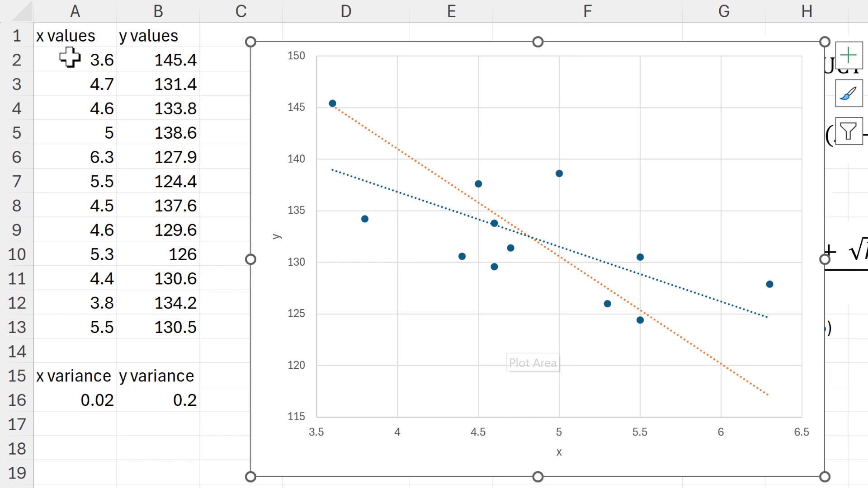
left_click_drag(70, 62, 78, 316)
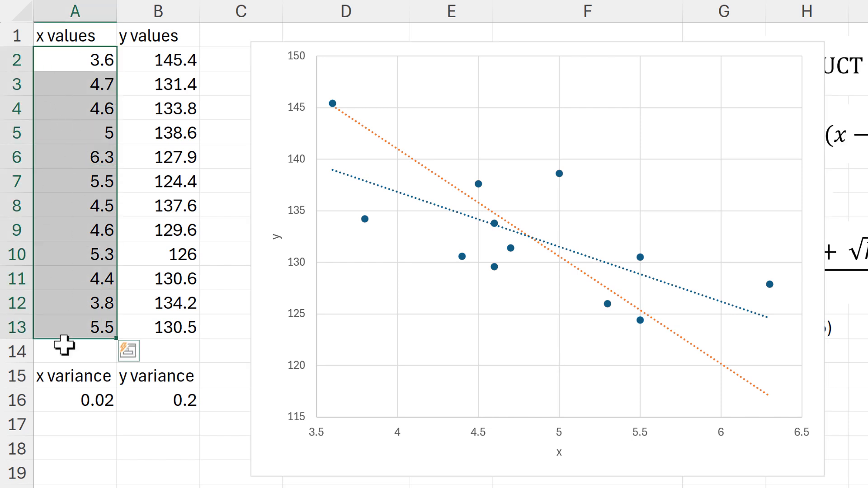
left_click(69, 403)
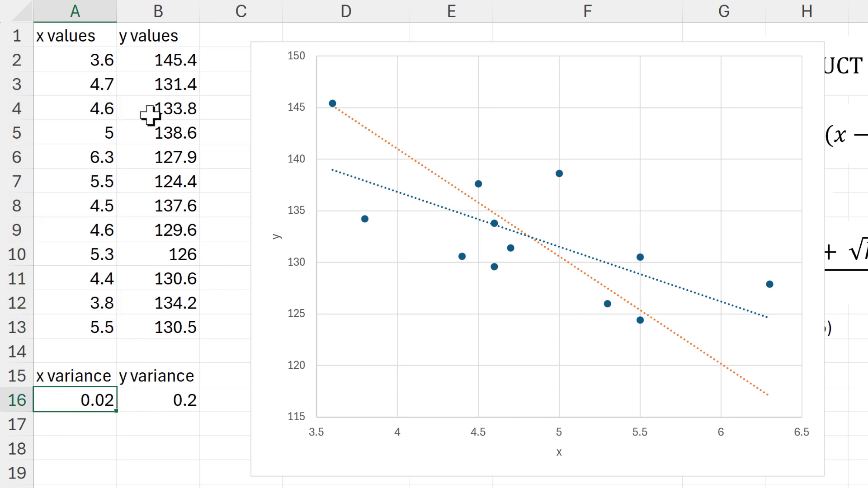
left_click_drag(171, 56, 194, 328)
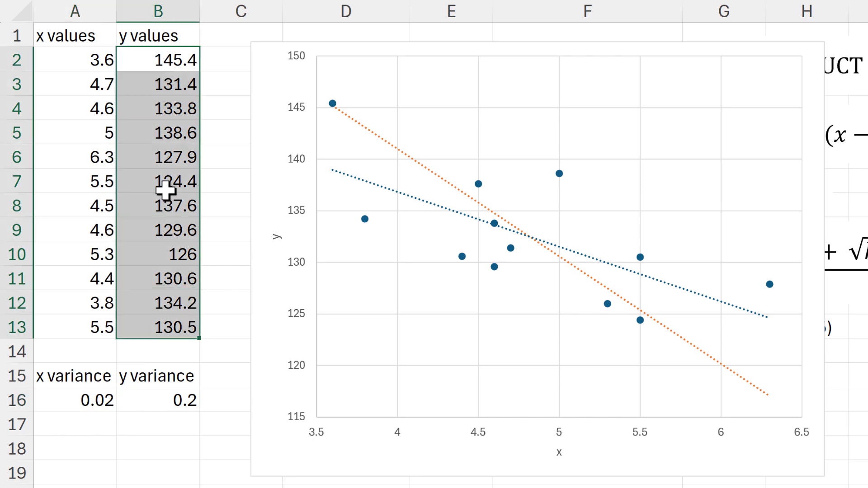
left_click(156, 404)
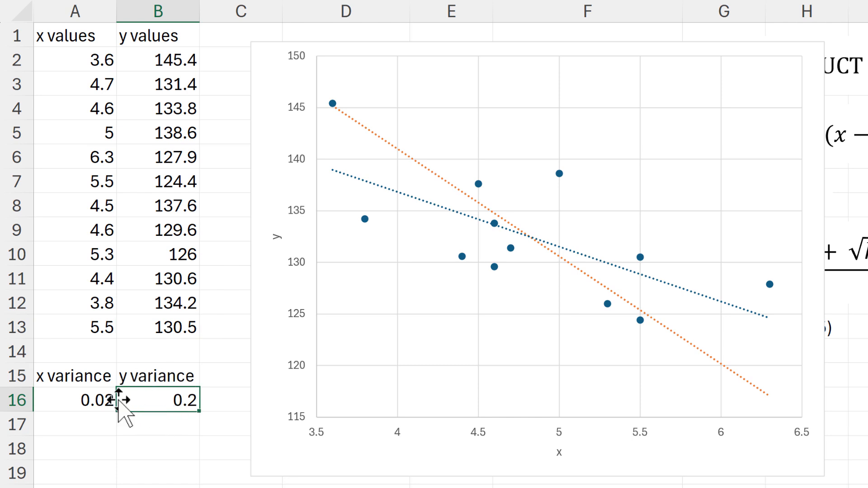
- Set the x variance in A16 to 0.0001
left_click(83, 405)
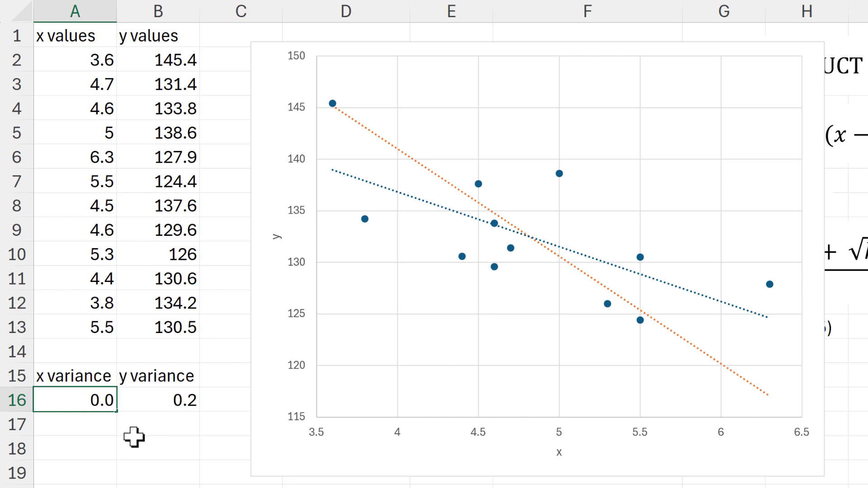
type("0.0001")
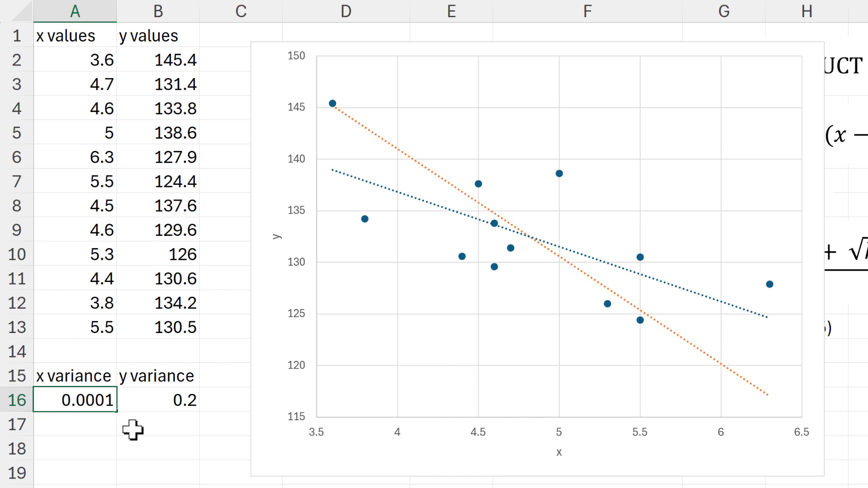
key("Return")
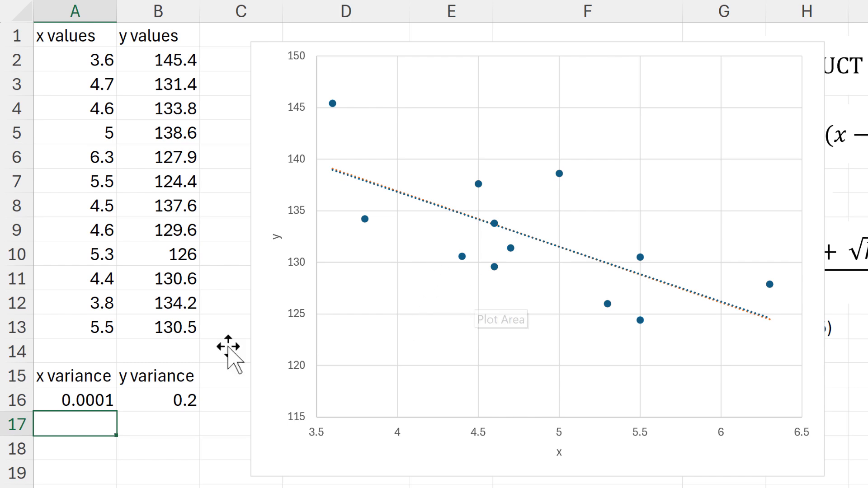
- Set the x variance in A16 to 0.001
left_click(98, 391)
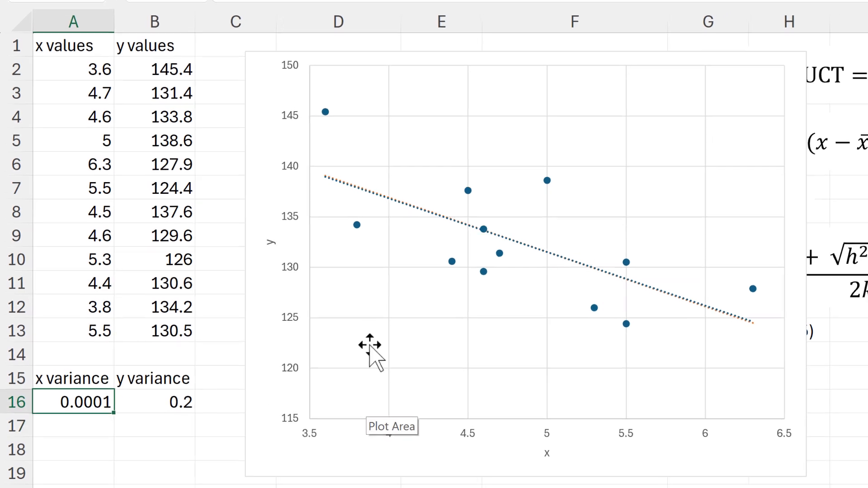
left_click(271, 25)
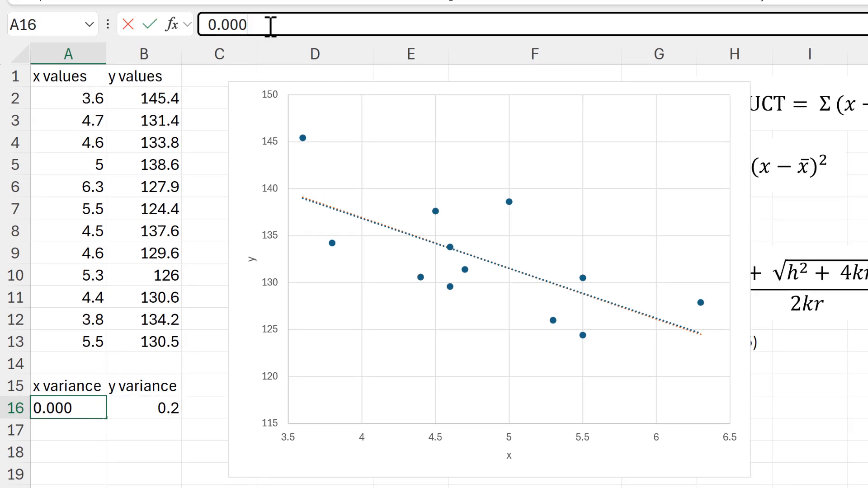
key("Return")
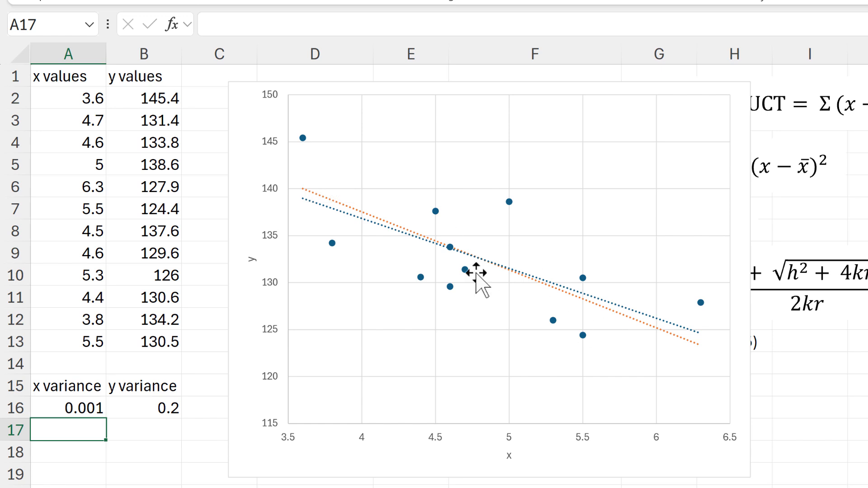
- Set the x variance in A16 to 0.005
left_click(72, 413)
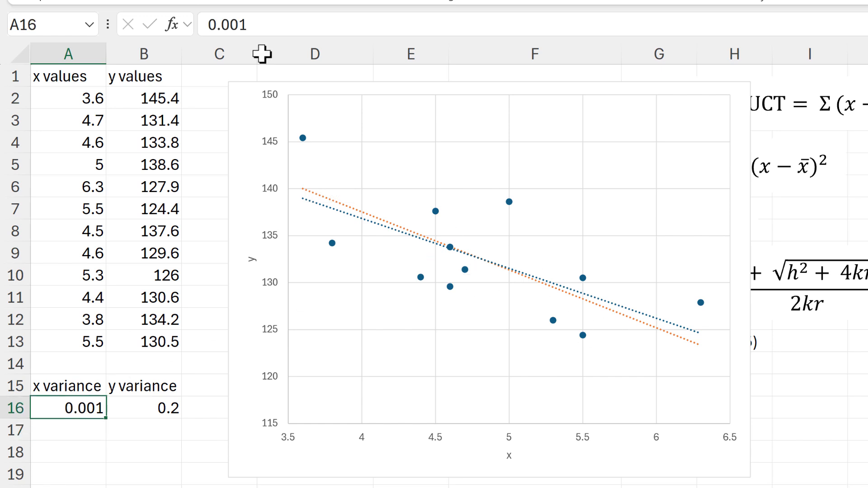
left_click(270, 21)
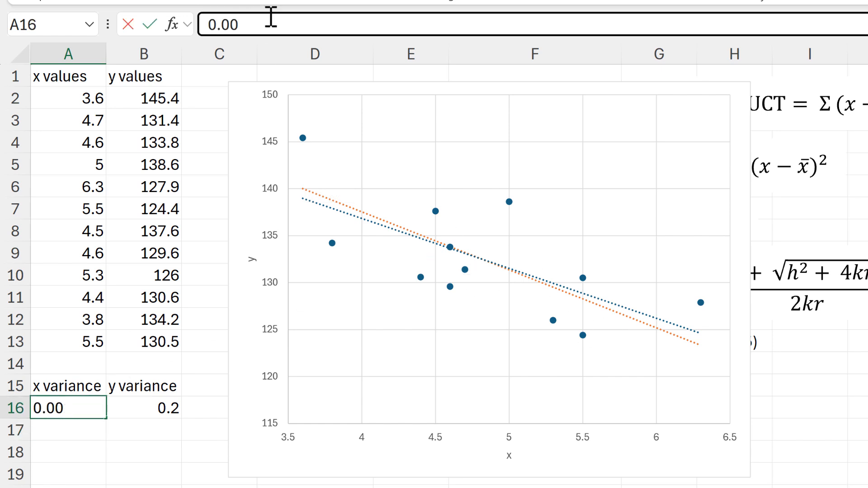
type("5")
key("Return")
- Set the x variance in A16 to 0.01
left_click(80, 400)
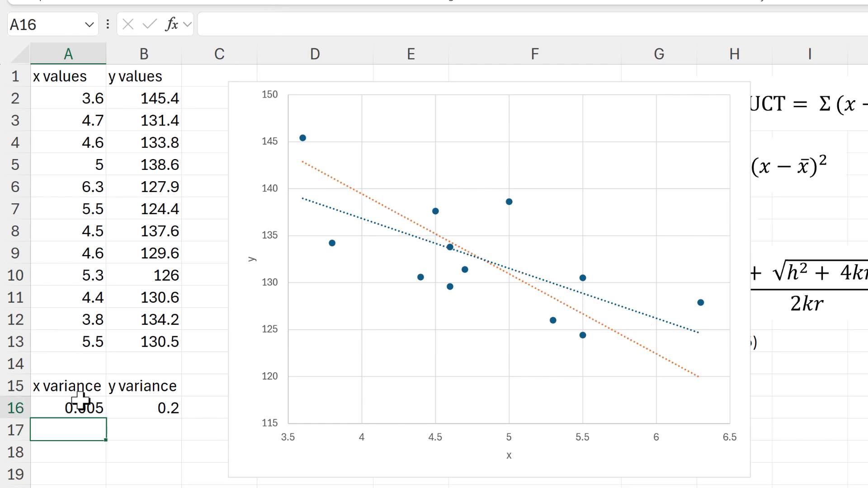
left_click(277, 24)
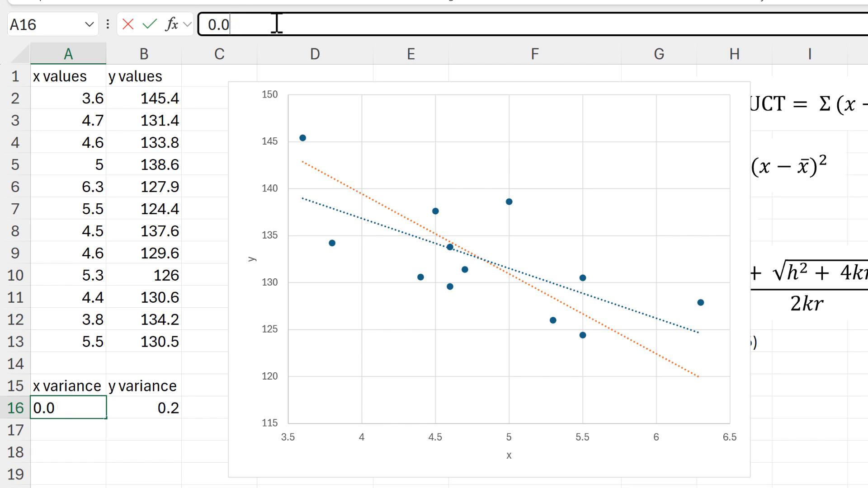
key("Return")
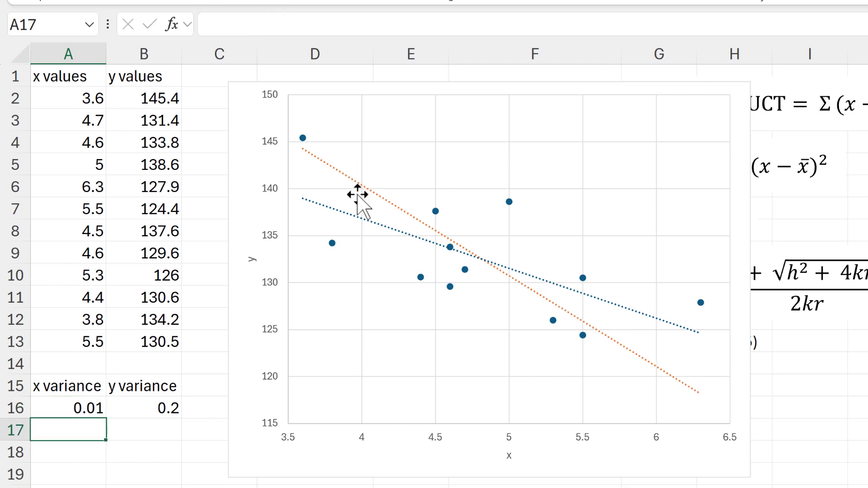
- Set the x variance in A16 to 0.02
left_click(58, 400)
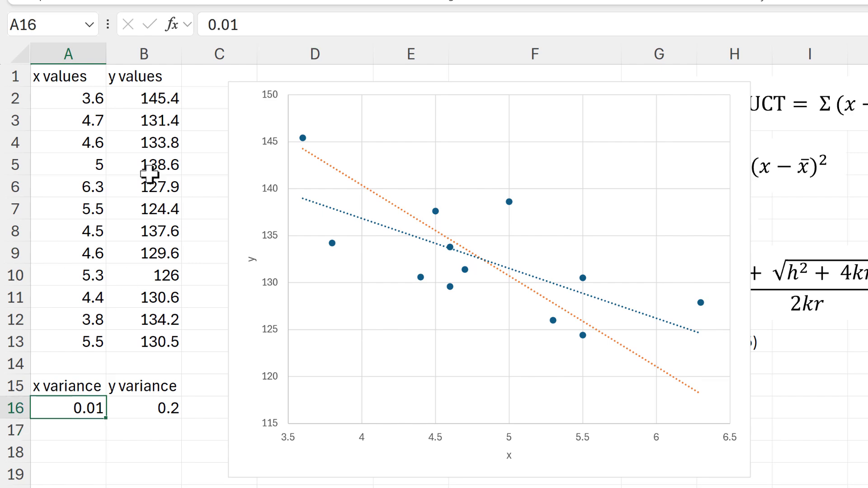
left_click(264, 28)
key("Return")
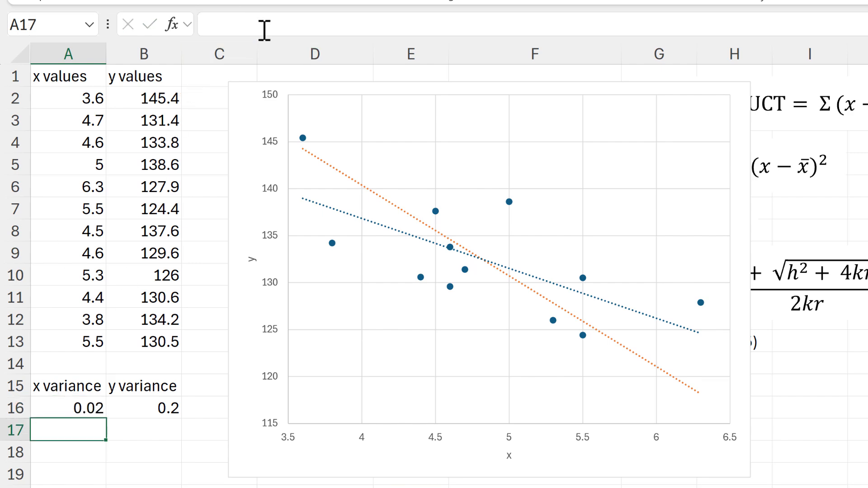
- Move the chart away to the right of the calculations and inspect the sumproduct formula in E5
left_click(303, 84)
left_click_drag(307, 86, 867, 90)
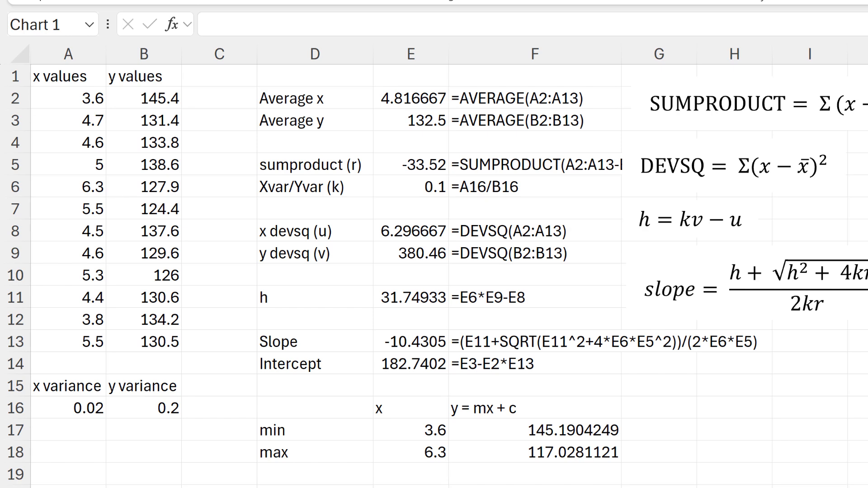
left_click(391, 163)
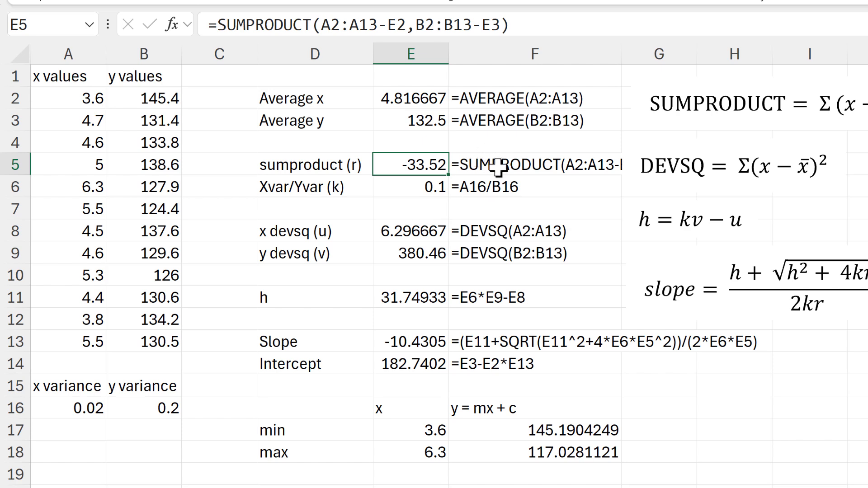
- Insert two blank columns before column C, between the data and the calculation labels
left_click_drag(224, 50, 303, 50)
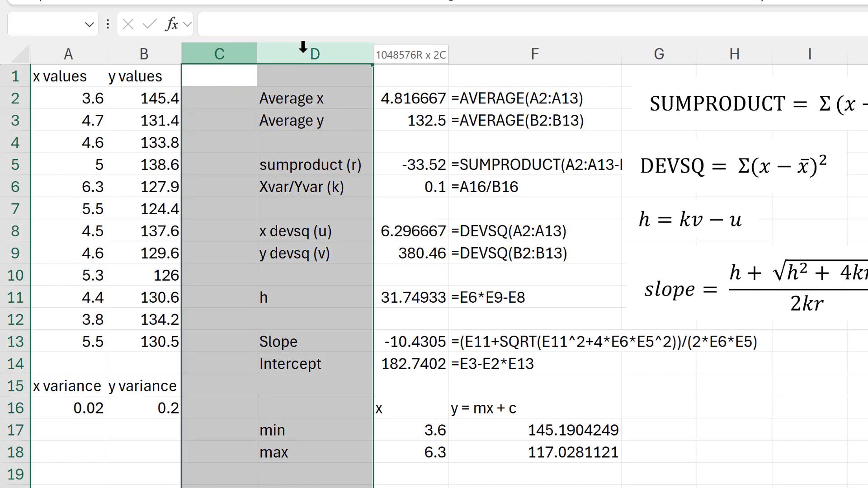
right_click(303, 50)
left_click(378, 243)
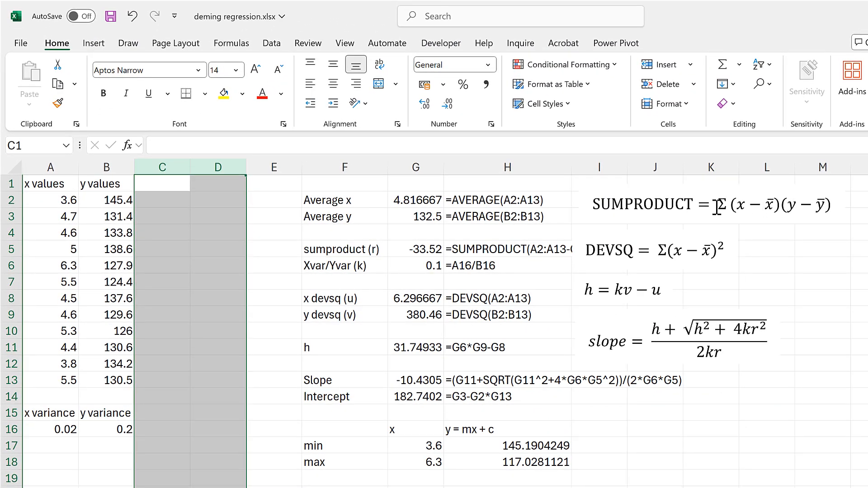
- Calculate each x value's deviation from the x average in C2:C13 with the formula =A2-$G$2
left_click(159, 200)
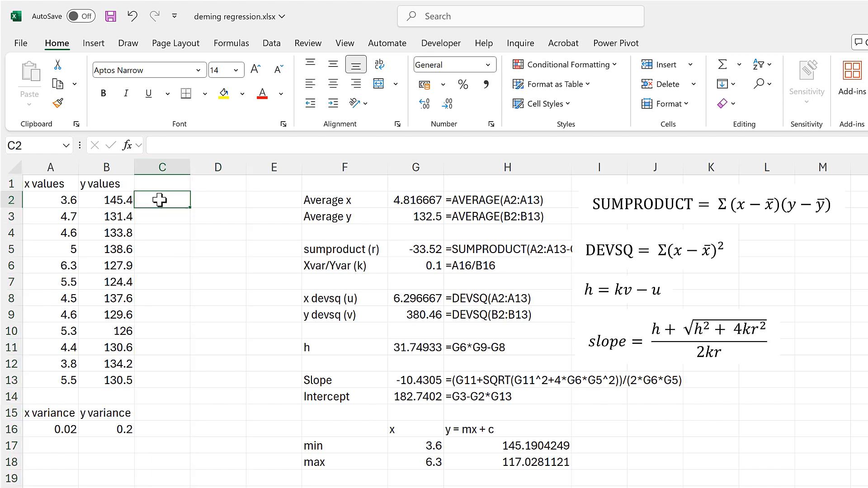
type("=")
left_click(62, 199)
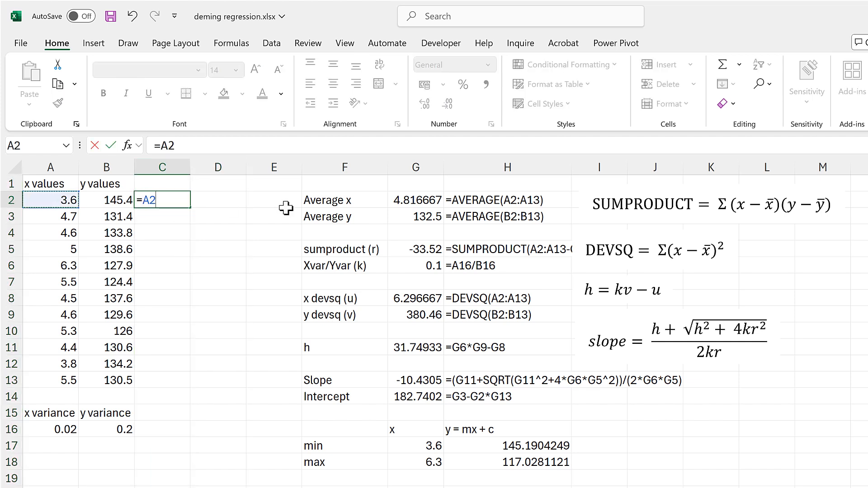
type("-")
left_click(409, 199)
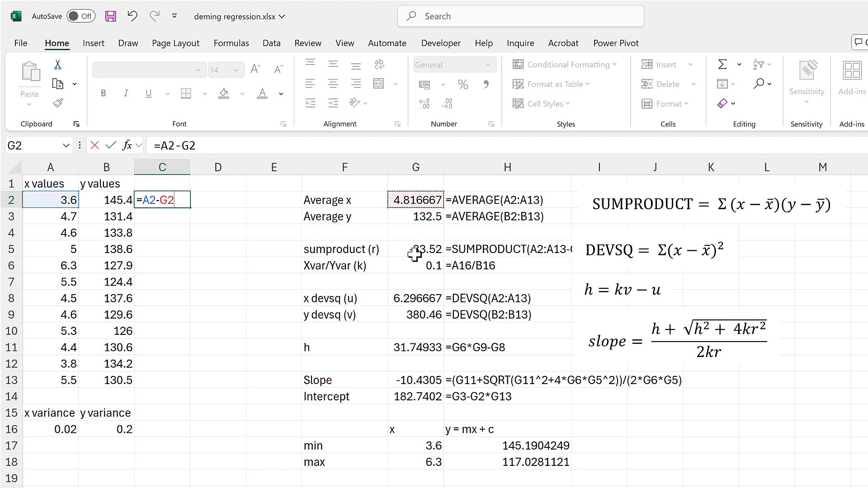
key("F4")
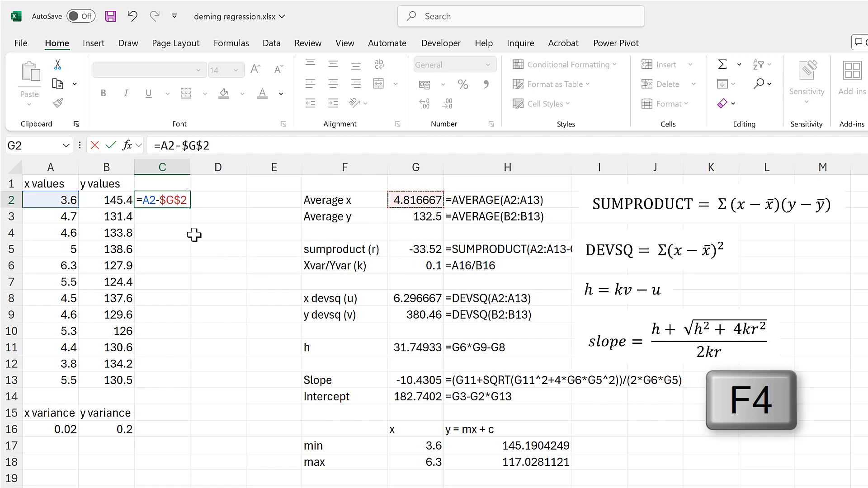
key("Return")
left_click(184, 200)
left_click_drag(188, 207, 188, 381)
- Copy the deviation formula into D2, change it to =B2-$G$3, and fill it through D13
left_click(189, 203)
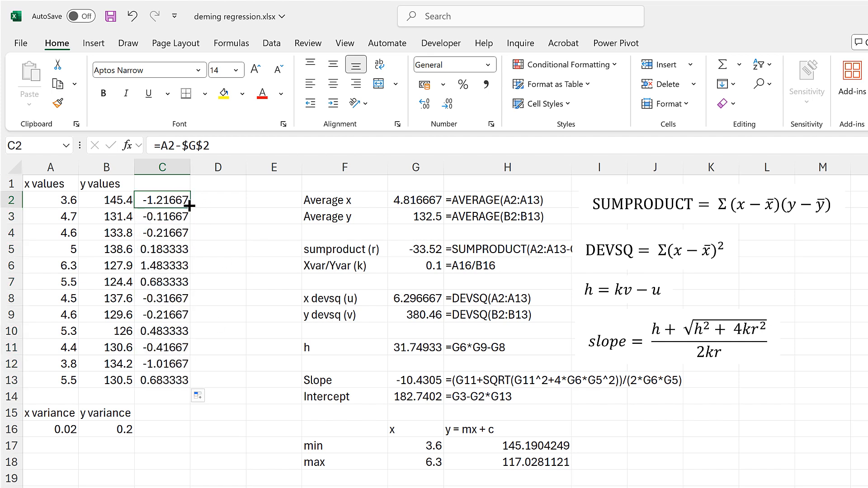
left_click_drag(189, 207, 228, 206)
left_click(228, 201)
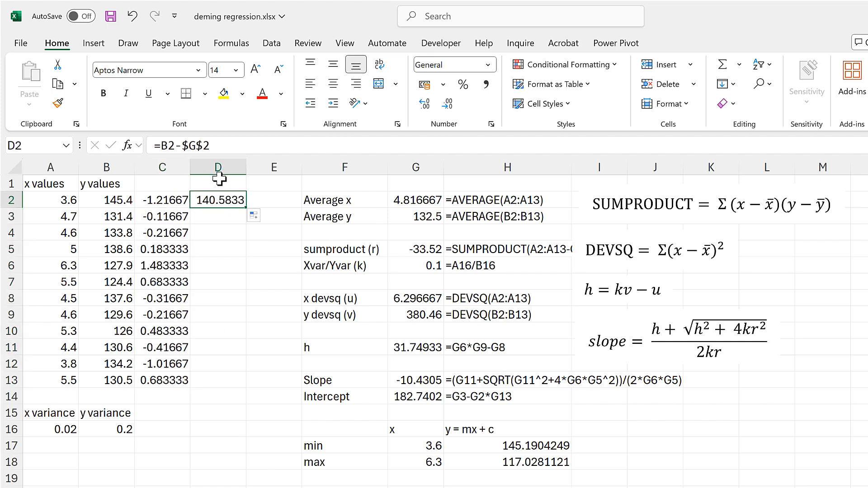
left_click(226, 145)
left_click_drag(396, 208, 396, 224)
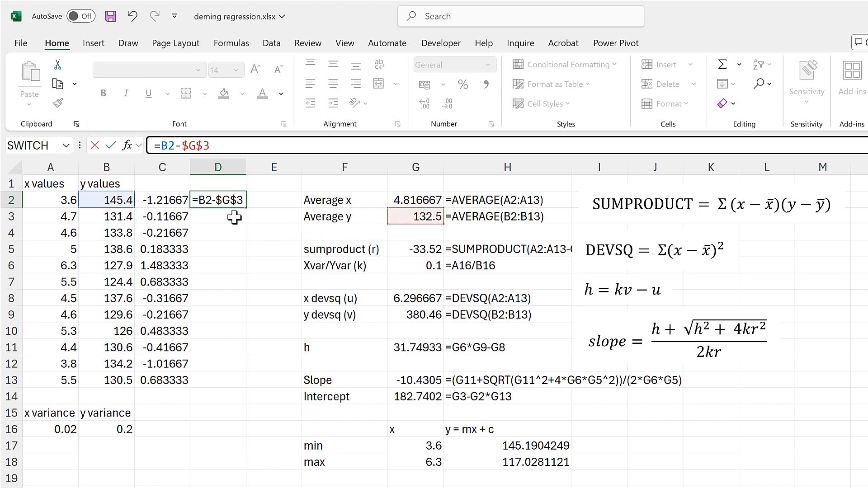
key("Return")
left_click(229, 196)
left_click_drag(250, 293, 238, 382)
- Multiply the x and y deviations in E2:E13 with the formula =C2*D2
left_click(261, 203)
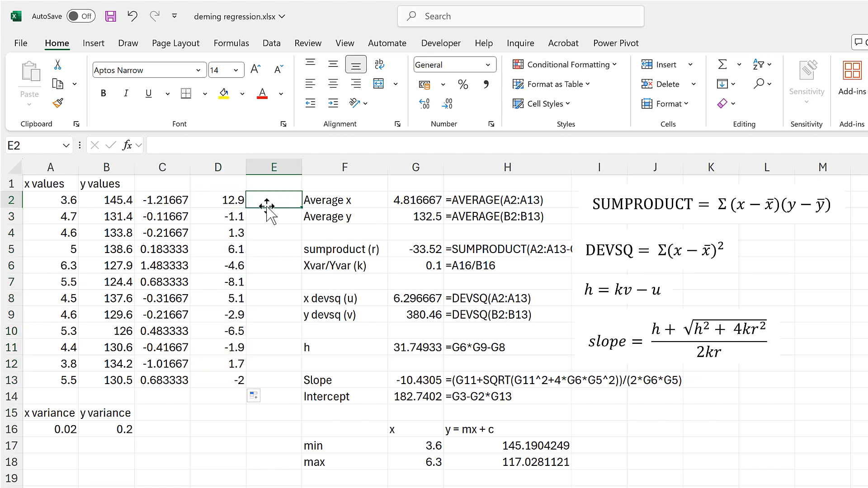
type("=")
left_click(181, 204)
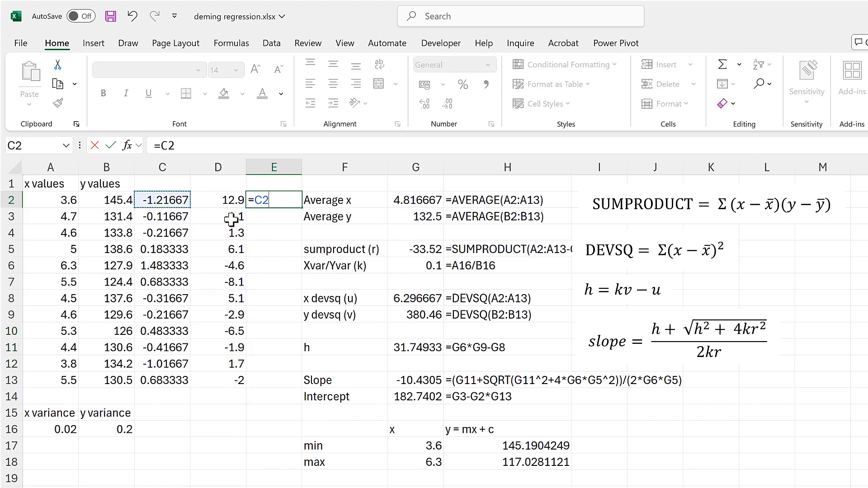
type("*")
left_click(234, 199)
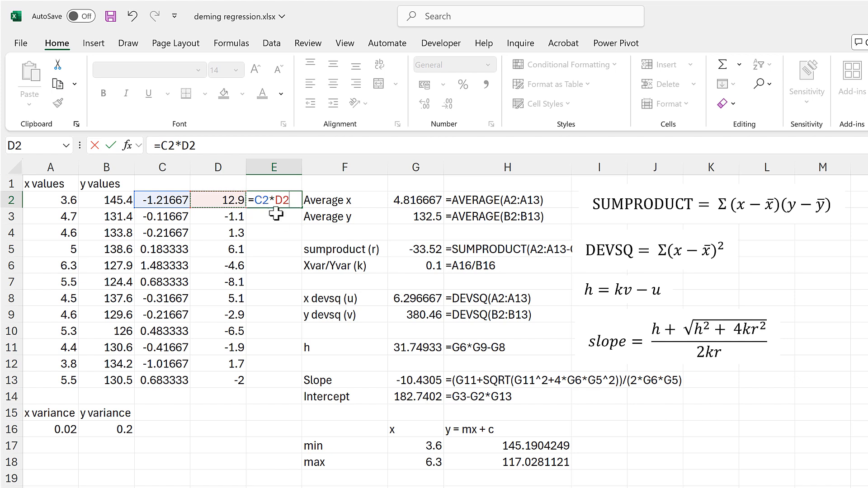
key("Return")
left_click(278, 199)
left_click_drag(301, 208, 296, 391)
- Total the deviation products in E1 with =SUM(E2:E13)
left_click(270, 183)
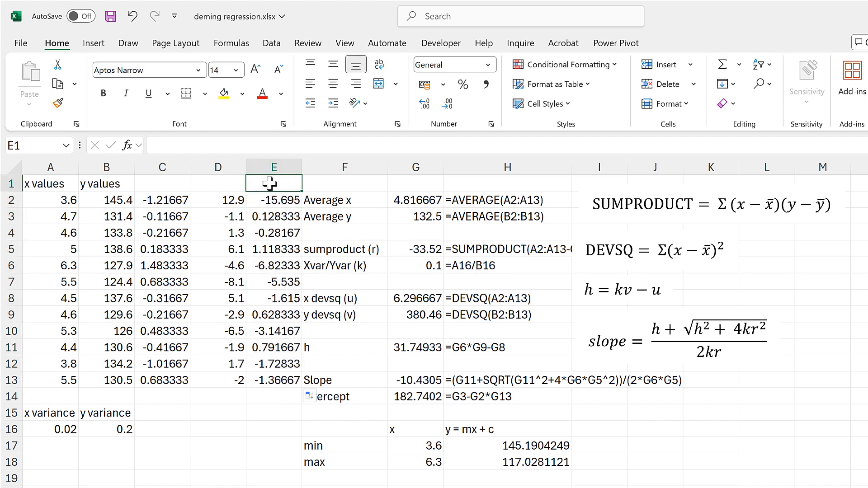
type("=SUM(")
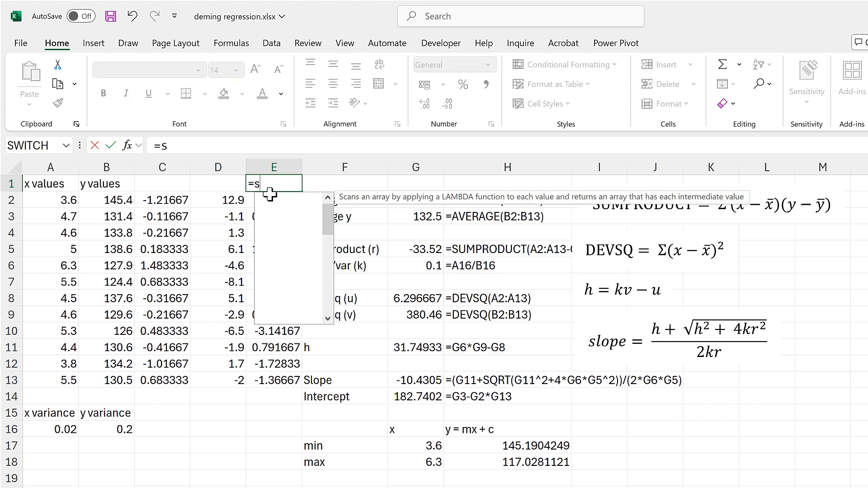
left_click_drag(287, 378, 275, 200)
key("Return")
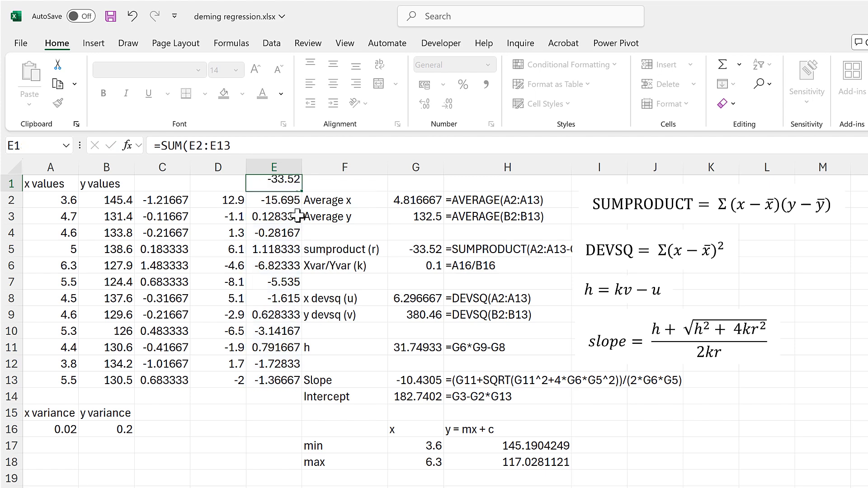
- Highlight the product total in E1 and the sumproduct result in G5 with yellow fill
left_click(278, 184)
left_click(227, 95)
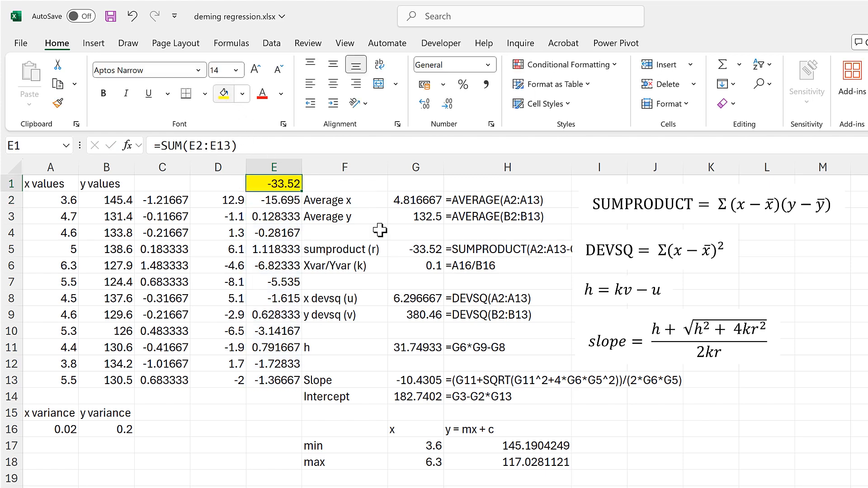
left_click(434, 246)
left_click(223, 96)
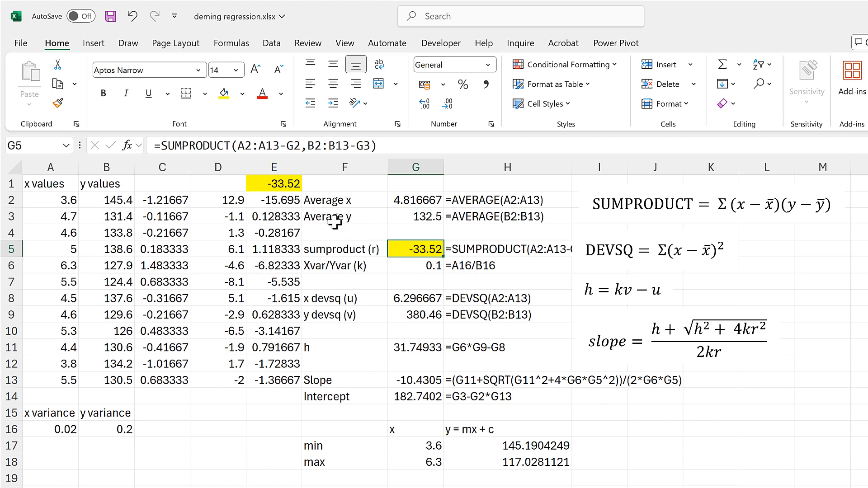
- Undo the yellow fills and the total in E1, and clear the helper values in D2:E13
key("ctrl+z")
key("ctrl+z")
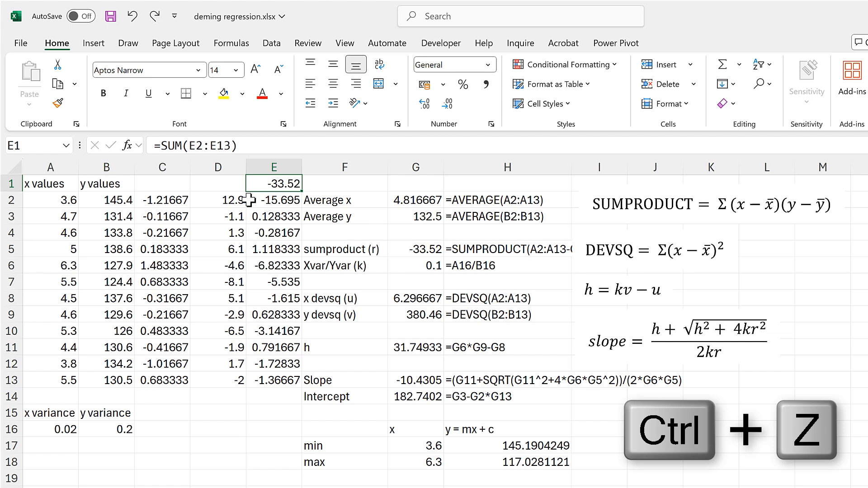
key("ctrl+z")
left_click_drag(244, 200, 271, 375)
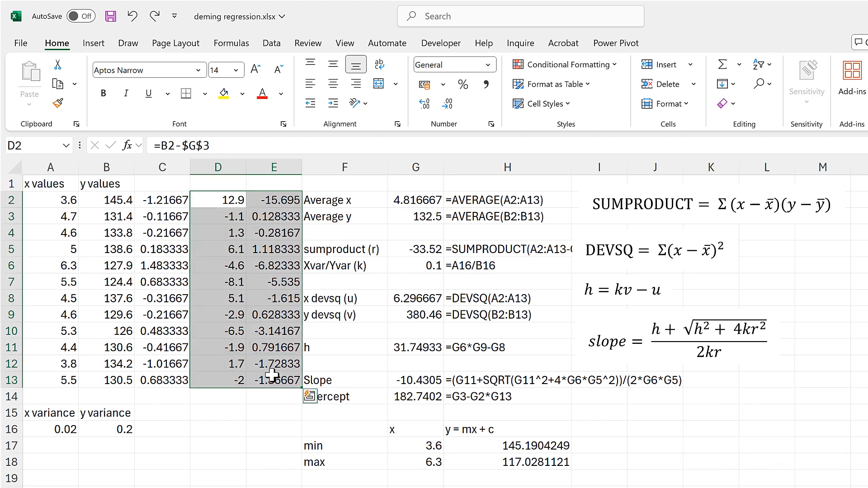
key("Delete")
- Check the x deviation formula in C2 and square the deviations in D2:D13 with =C2^2
left_click(229, 201)
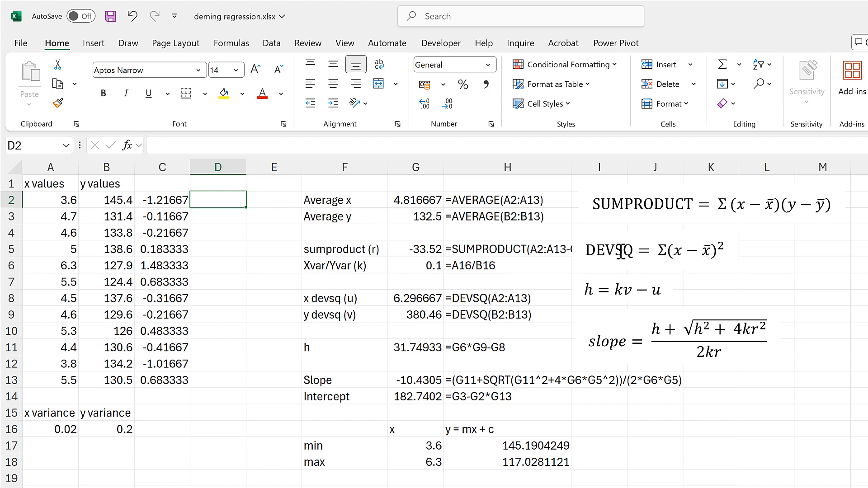
left_click(175, 200)
left_click(220, 146)
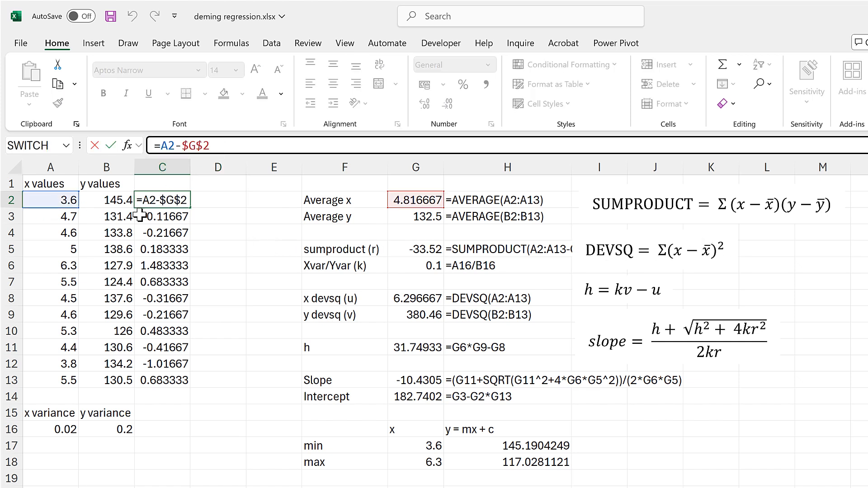
key("Return")
left_click(218, 203)
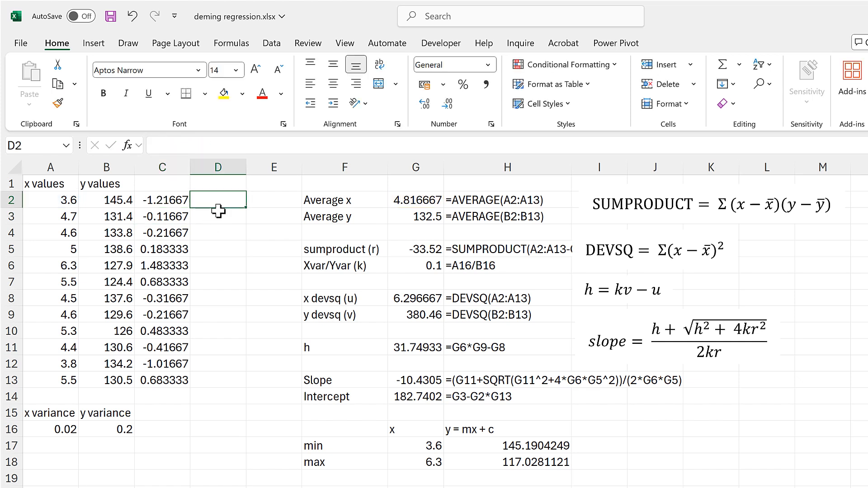
type("=")
left_click(176, 199)
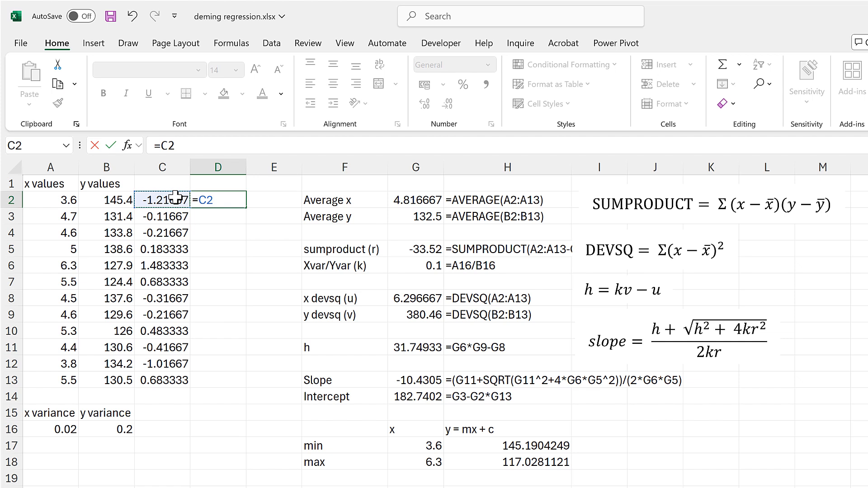
type("^2")
key("Return")
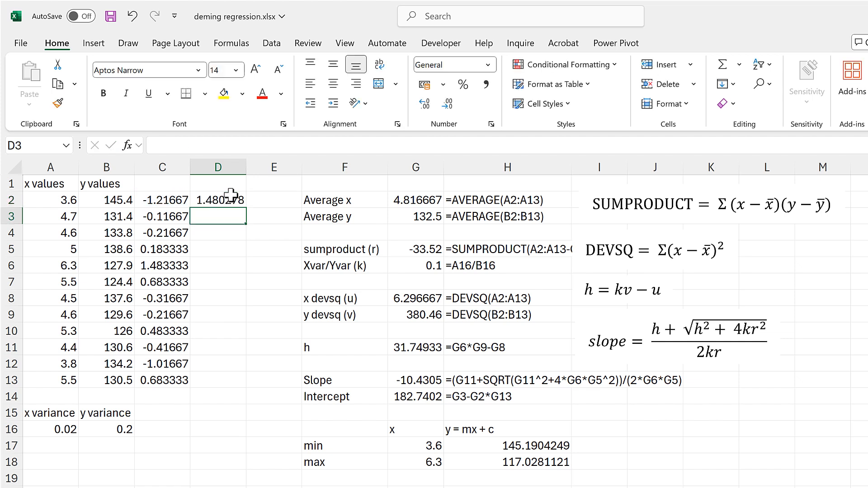
left_click(235, 201)
left_click_drag(245, 207, 227, 384)
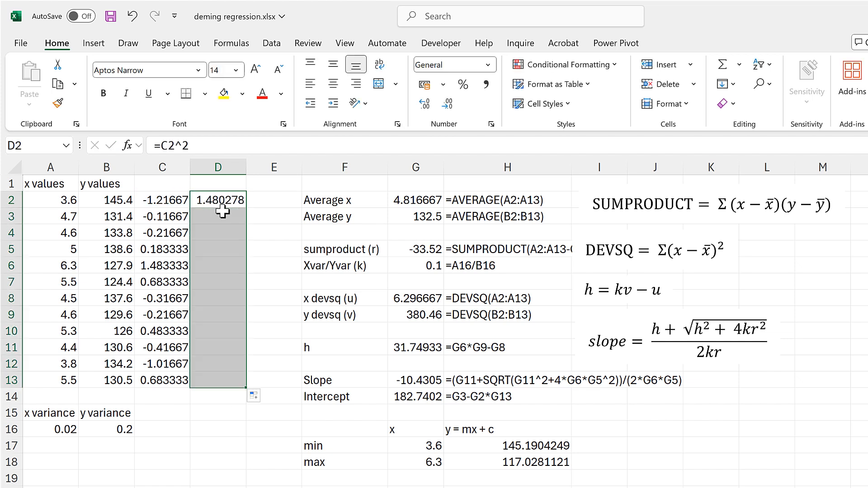
- Total the squared x deviations in D1 with =SUM(D2:D13)
left_click(225, 184)
type("=sum")
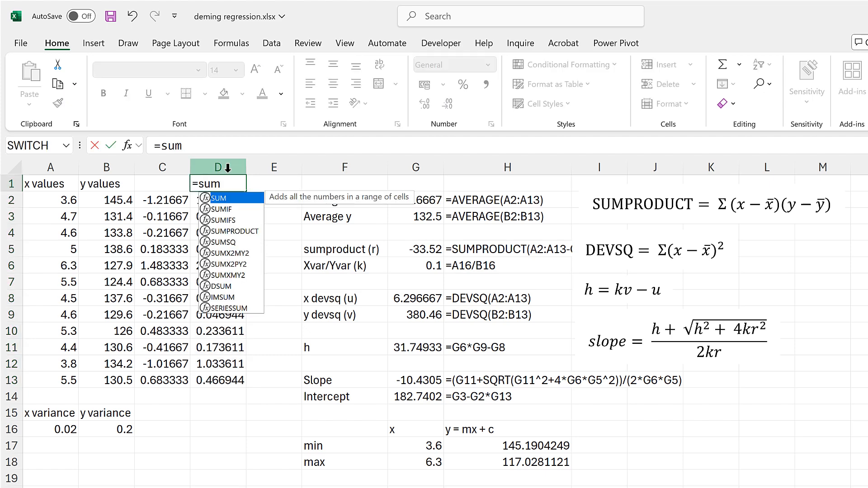
key("Tab")
left_click_drag(215, 384, 213, 199)
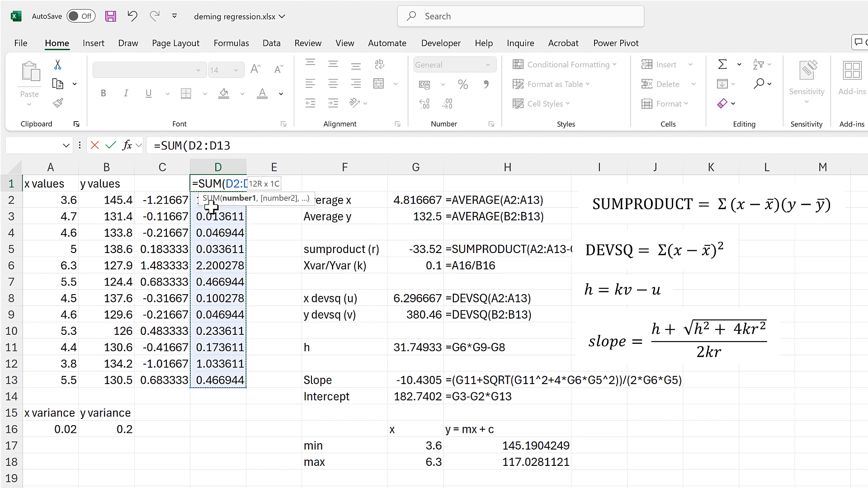
key("Return")
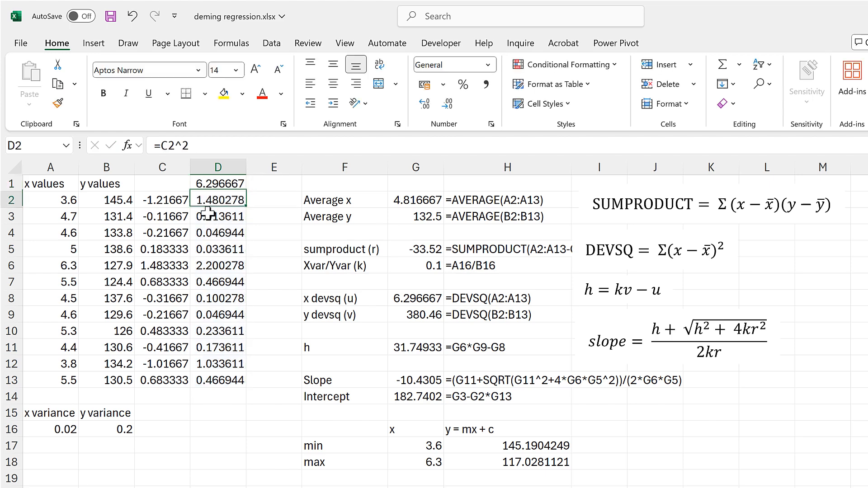
- Highlight the squared deviation total in D1 and the x devsq result in G8 with yellow fill
left_click(213, 184)
left_click(223, 93)
left_click(414, 298)
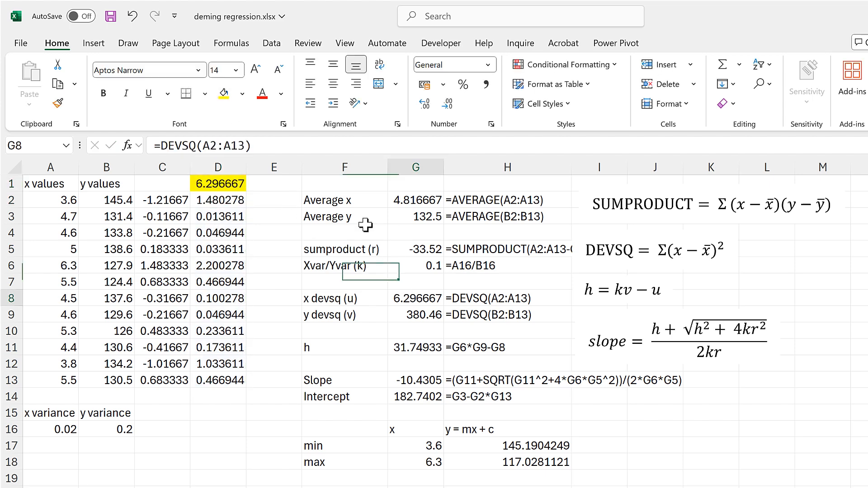
left_click(223, 93)
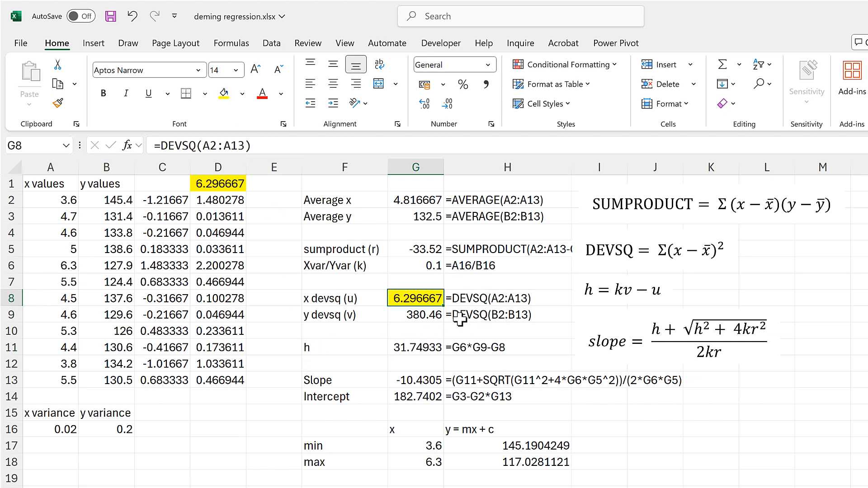
left_click(243, 413)
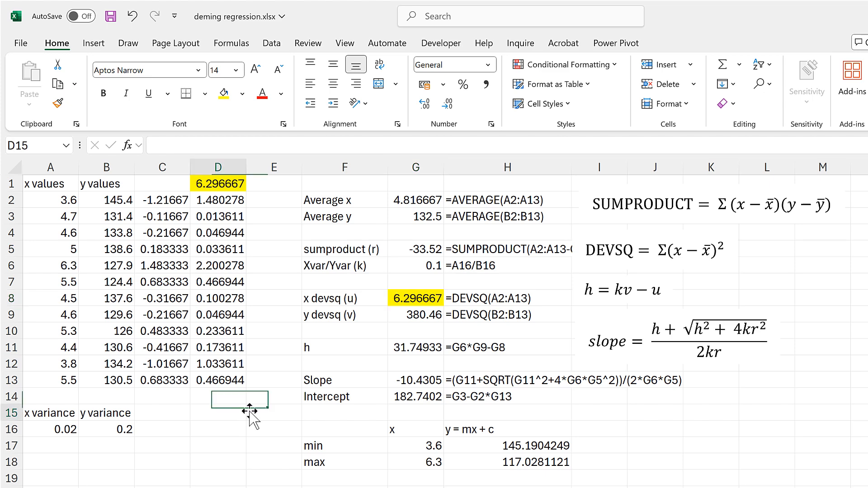
- Examine the complete multi-line LET formula in G20 that calculates the slope, leaving it unchanged
scroll(435, 443, "down", 1)
left_click(435, 444)
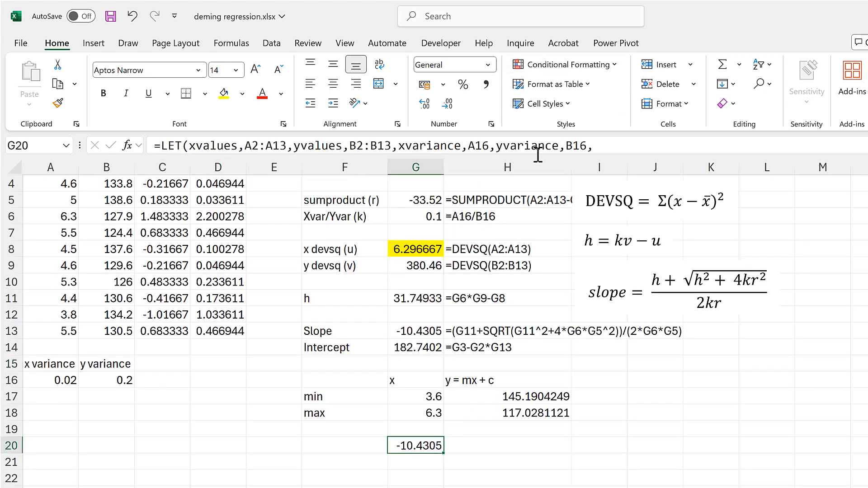
left_click_drag(535, 154, 532, 286)
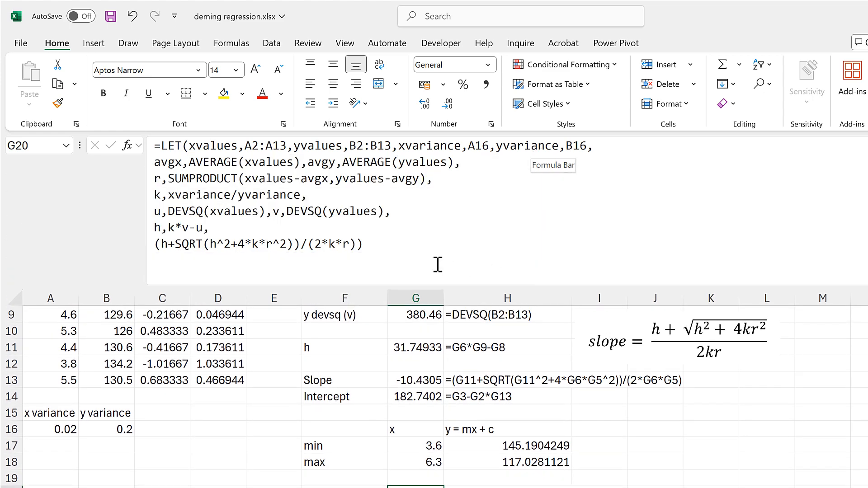
left_click(401, 244)
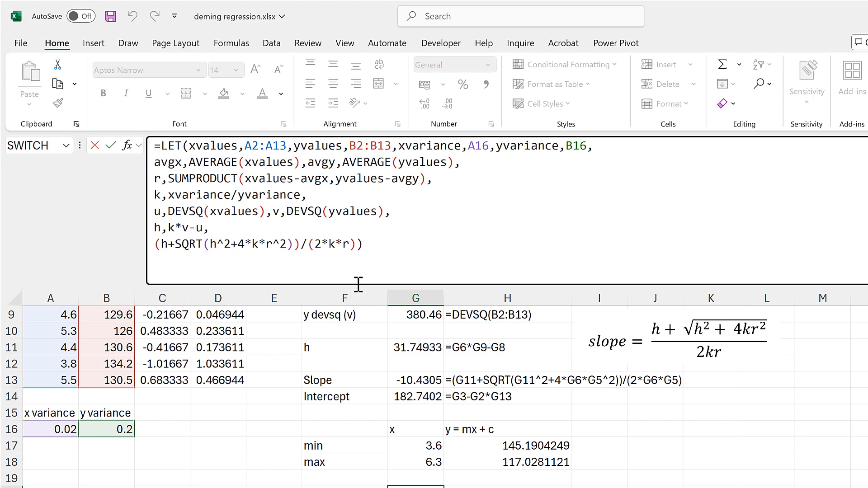
left_click_drag(355, 253, 355, 138)
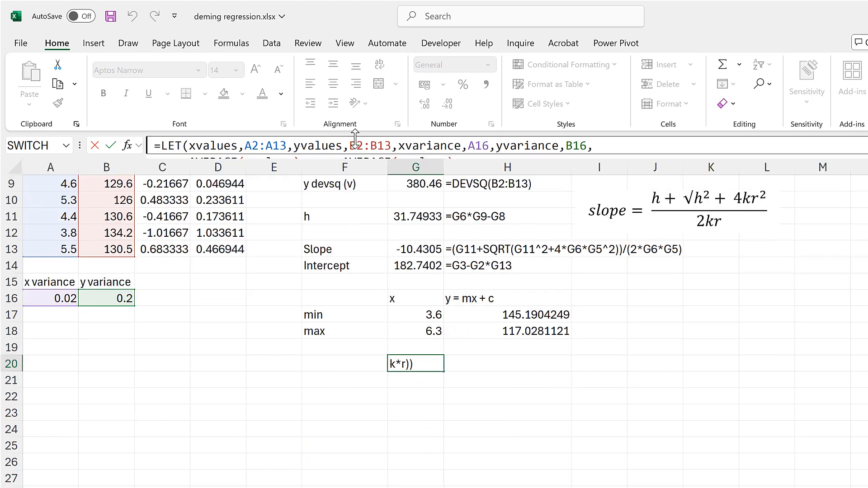
key("ctrl+Return")
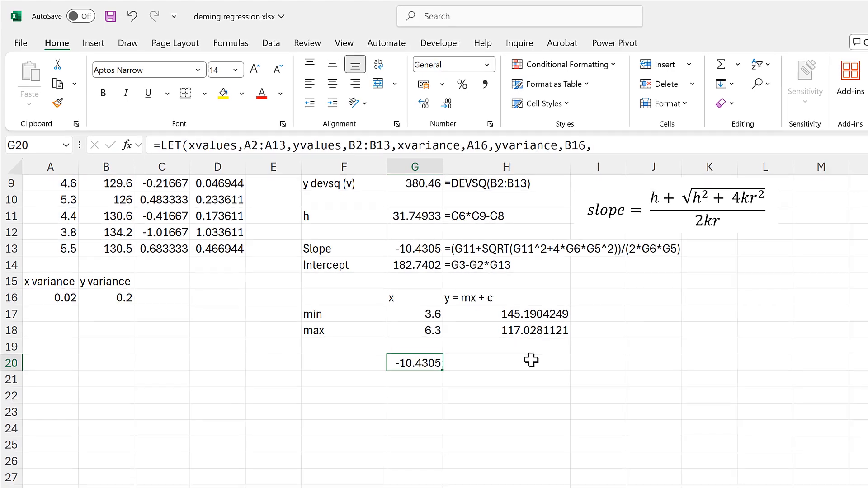
scroll(521, 357, "up", 3)
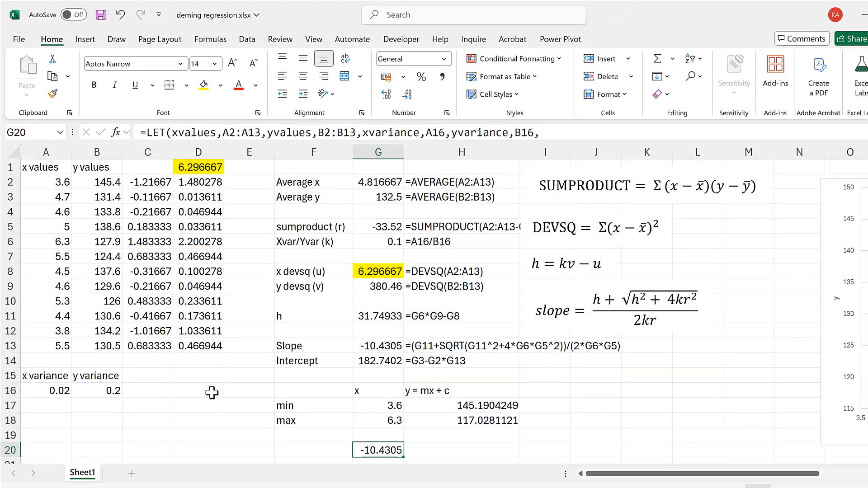